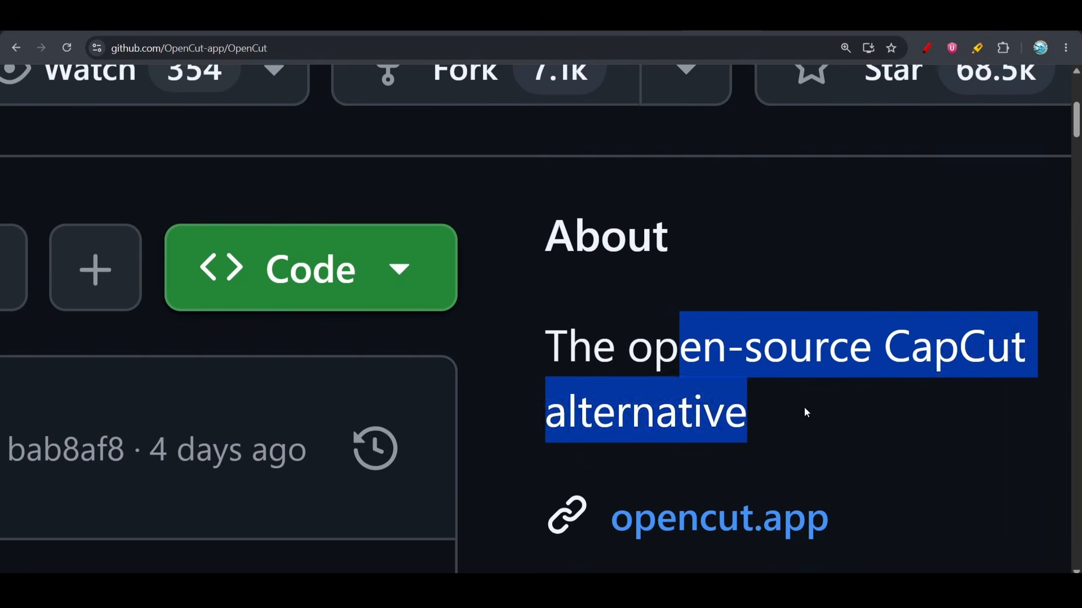
click(803, 407)
scroll(804, 407, down, 5)
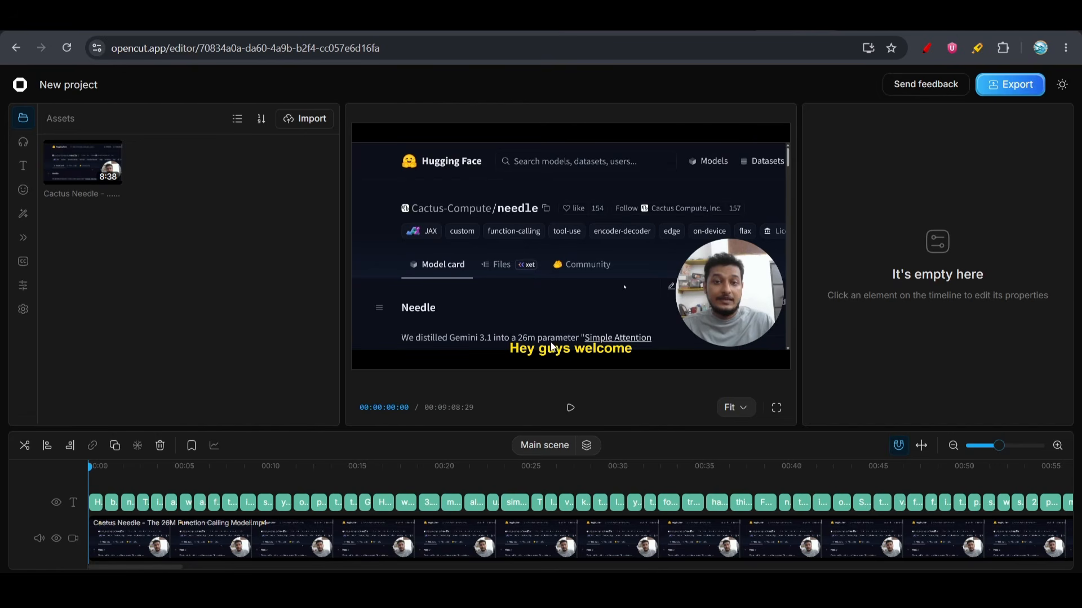
Play the captioned video from the start of the timeline and pause it at about 8 seconds
scroll(600, 364, up, 2)
scroll(599, 364, down, 3)
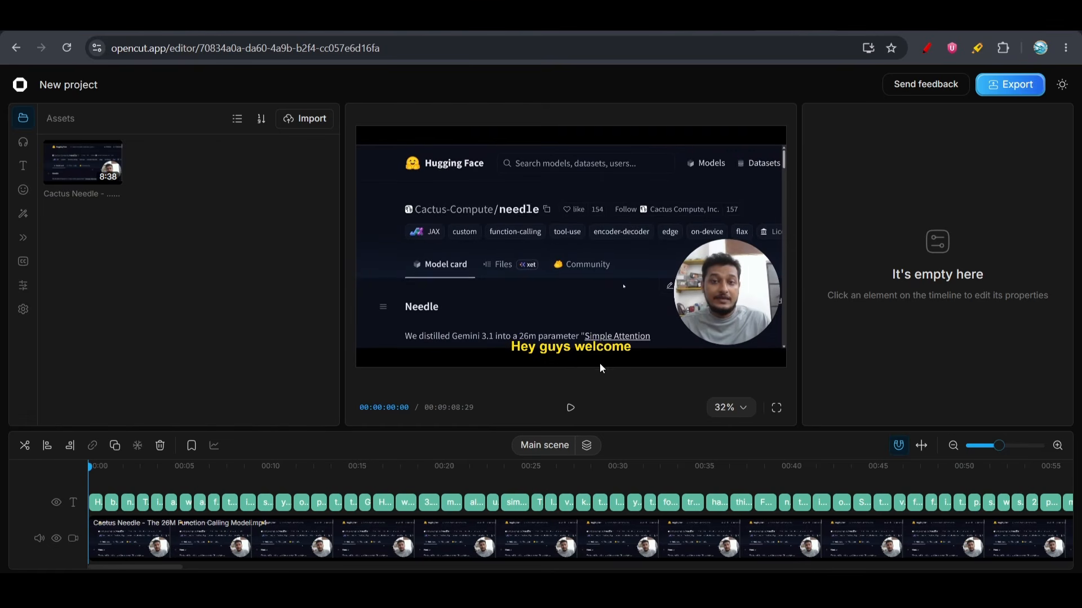
click(571, 410)
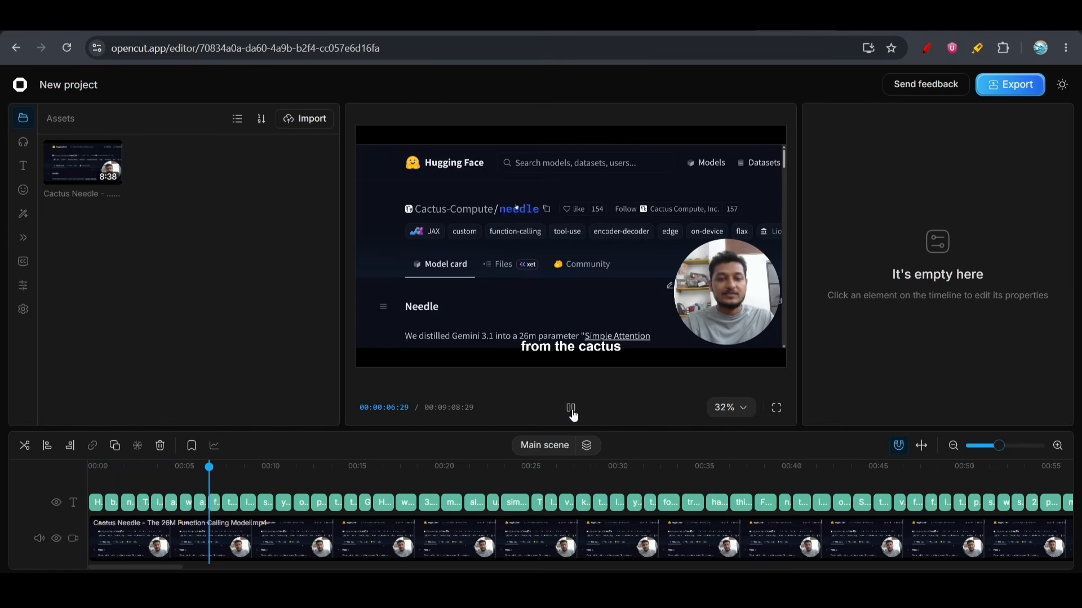
click(570, 409)
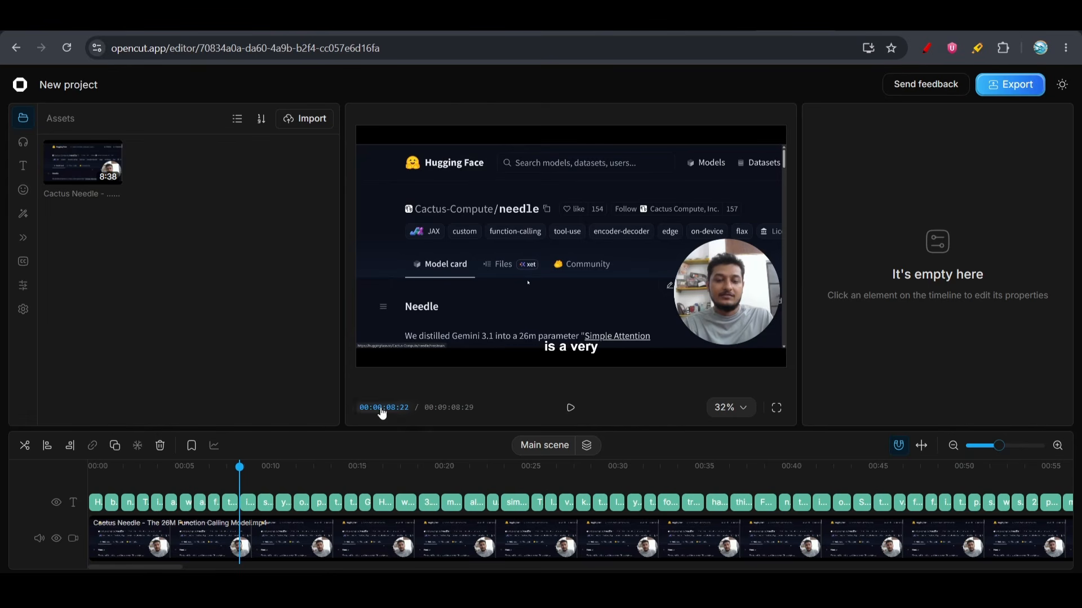
Select the "is a very" caption in the preview and set its font size to 10
click(231, 503)
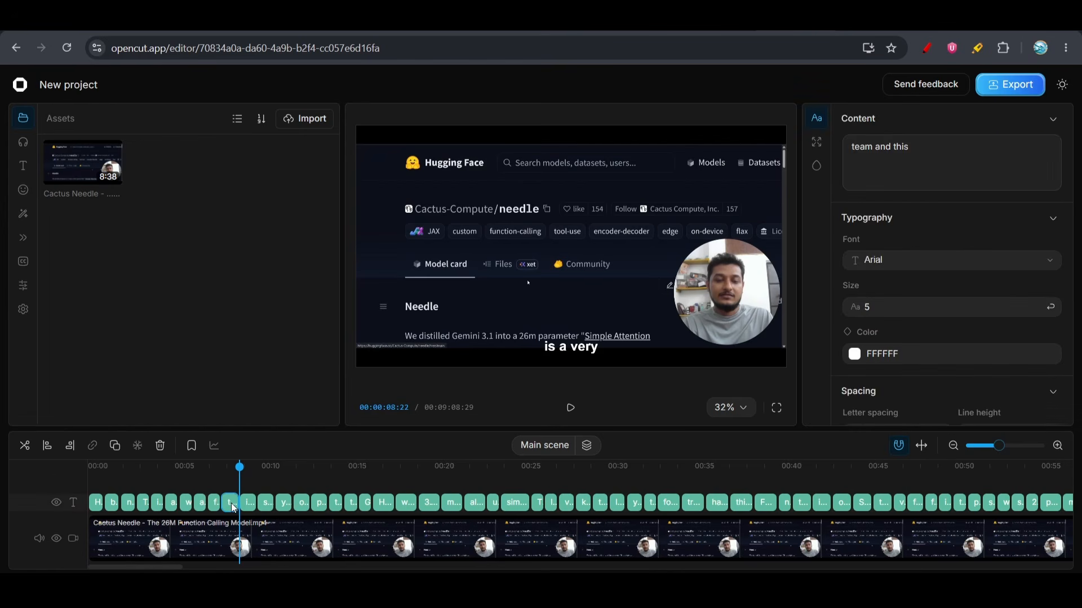
click(581, 348)
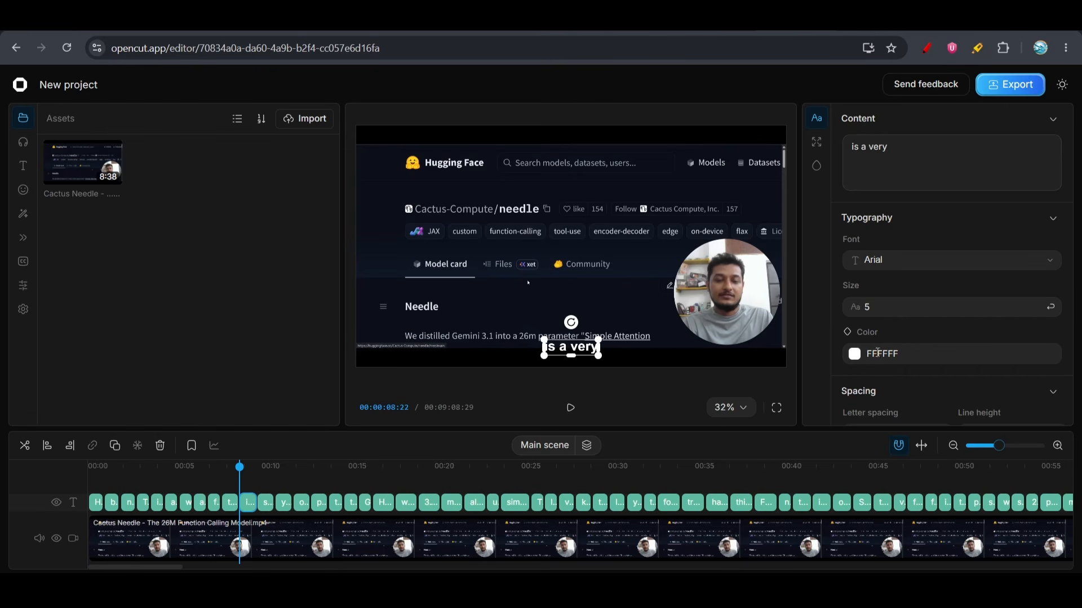
click(877, 308)
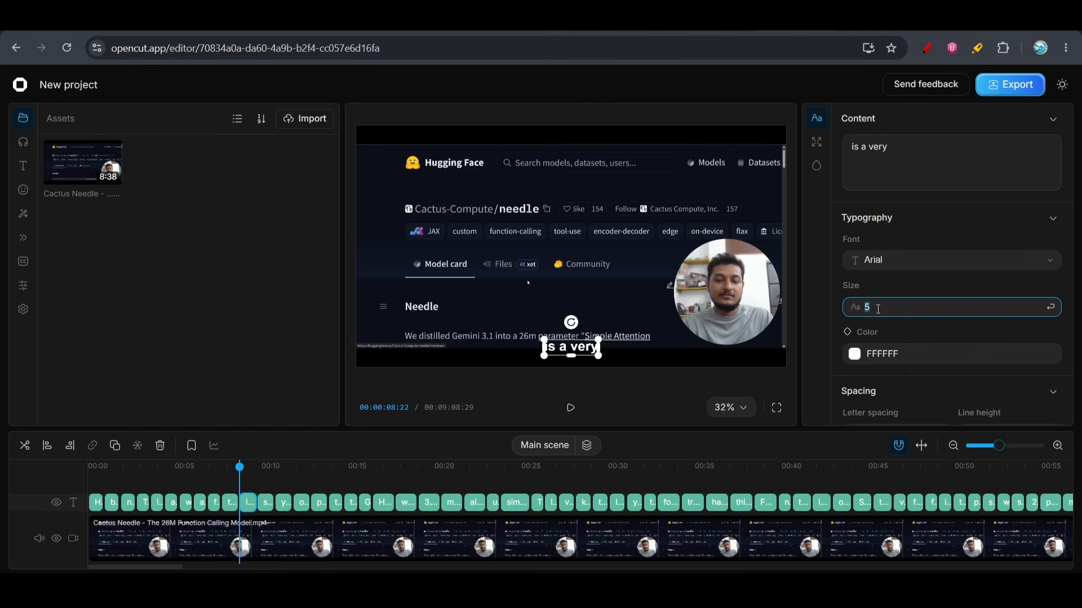
text(15)
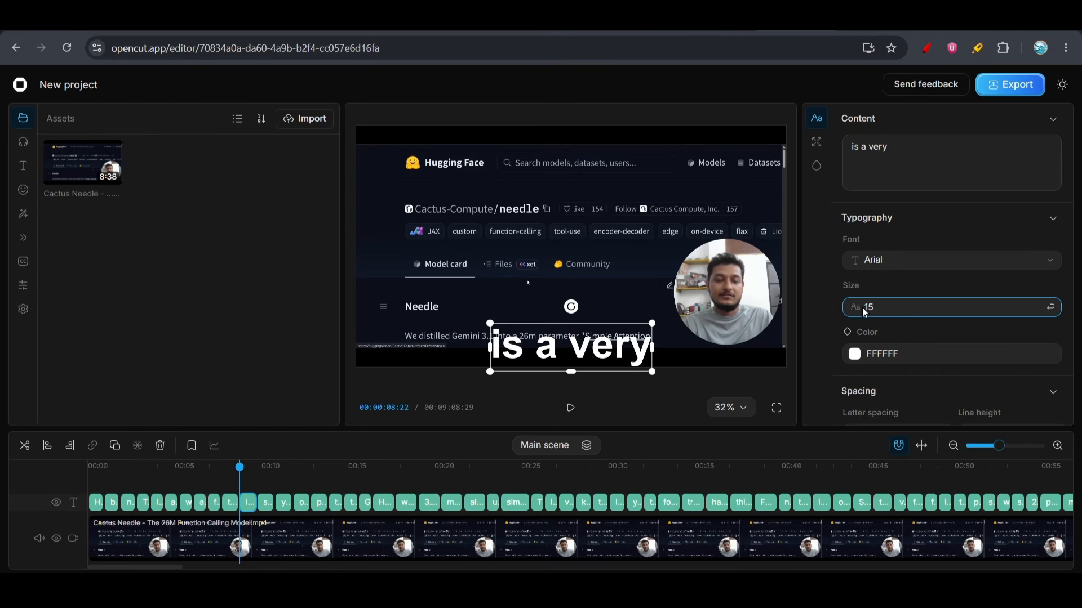
key(BackSpace)
text(0)
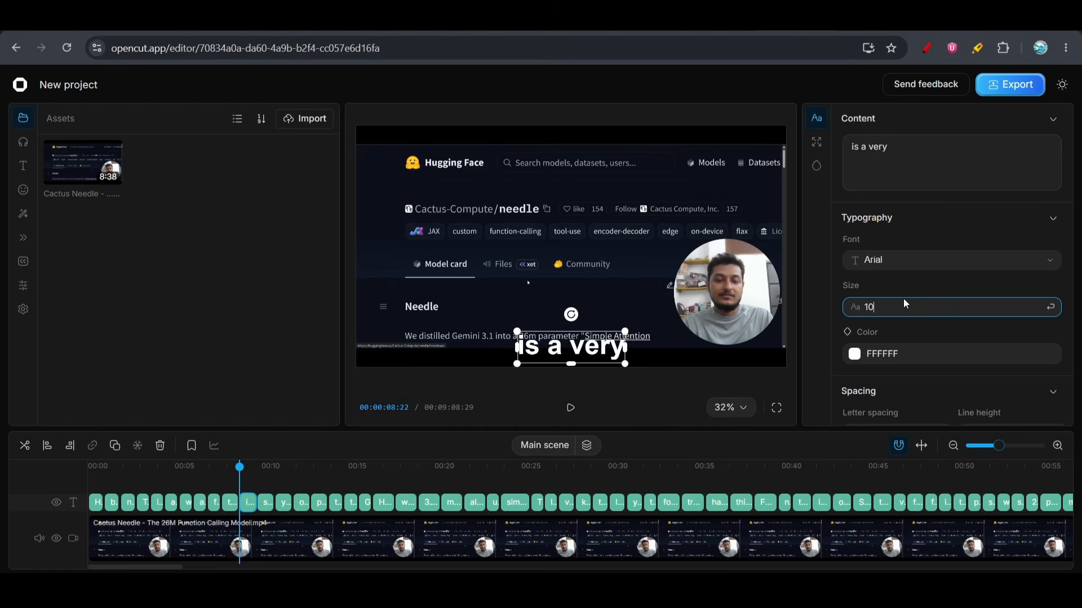
Set the "is a very" caption's colour to yellow E9FF00 and its font to AR One Sans
click(853, 355)
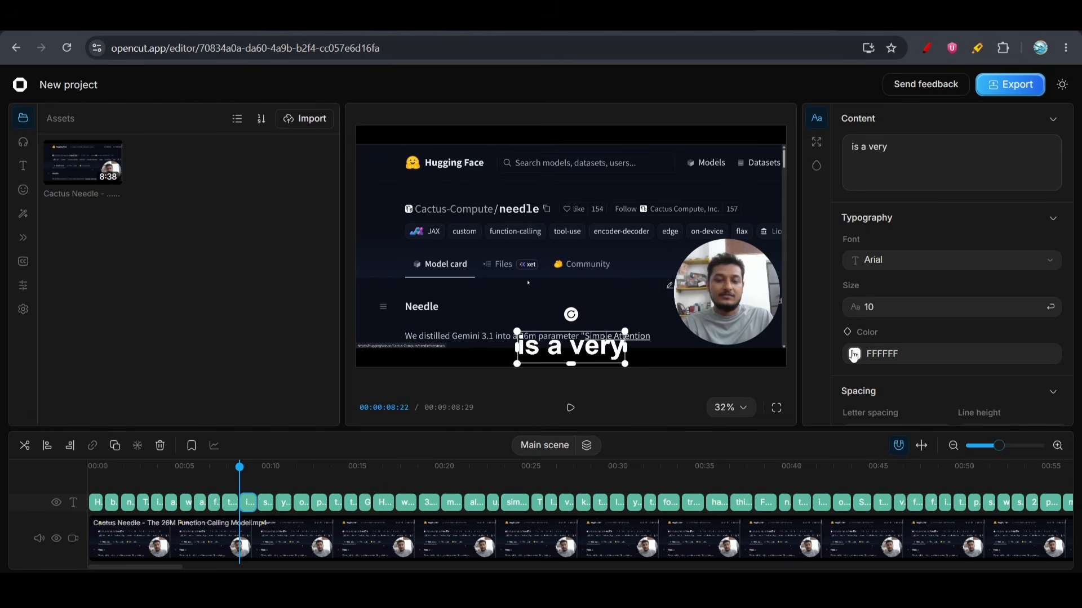
click(854, 354)
click(704, 415)
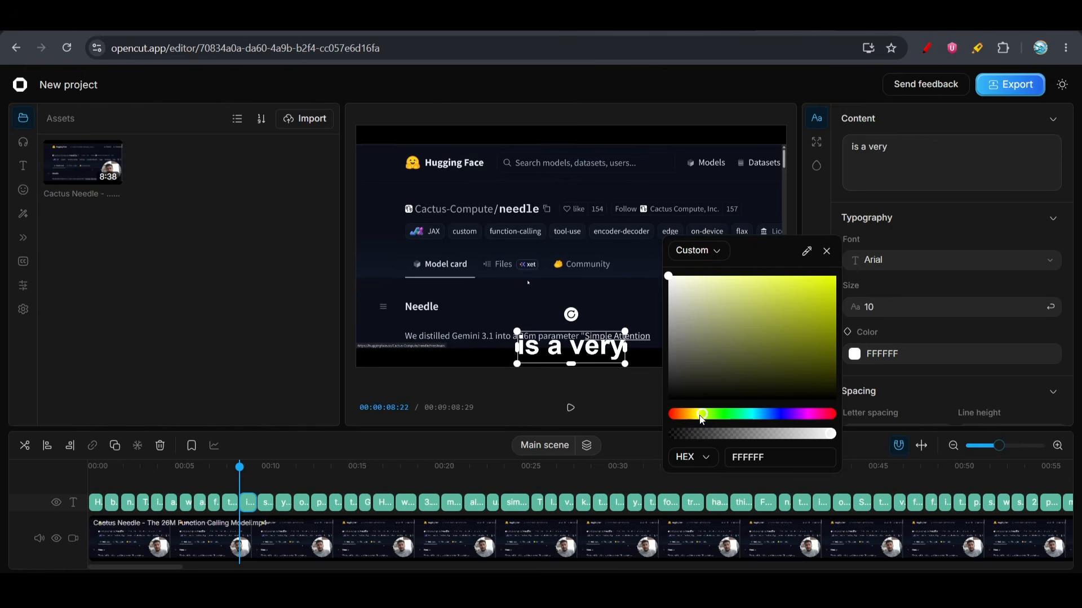
drag(783, 319, 836, 276)
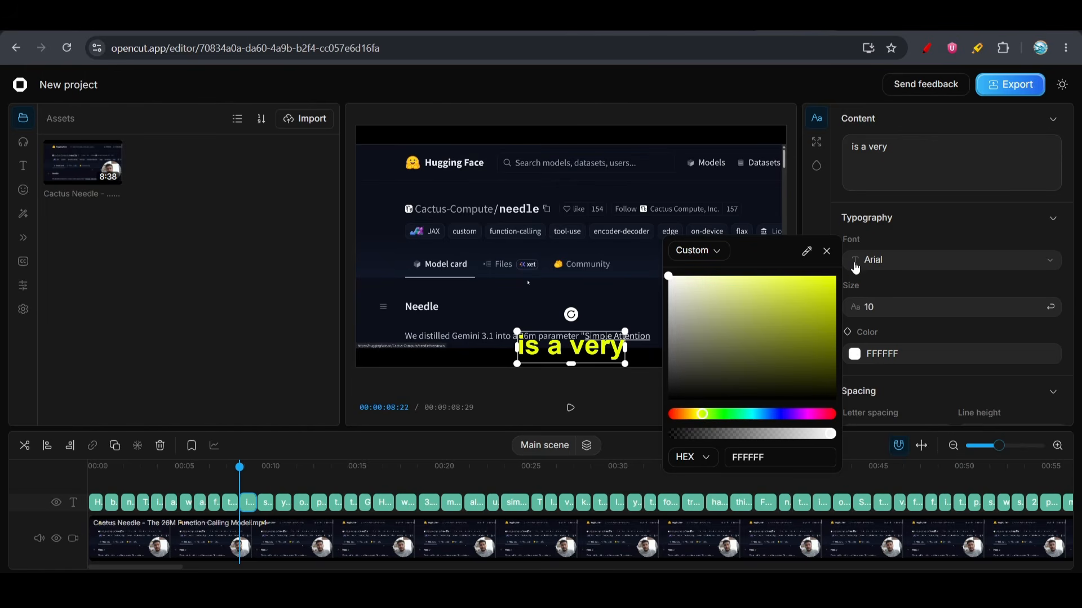
click(941, 230)
click(904, 229)
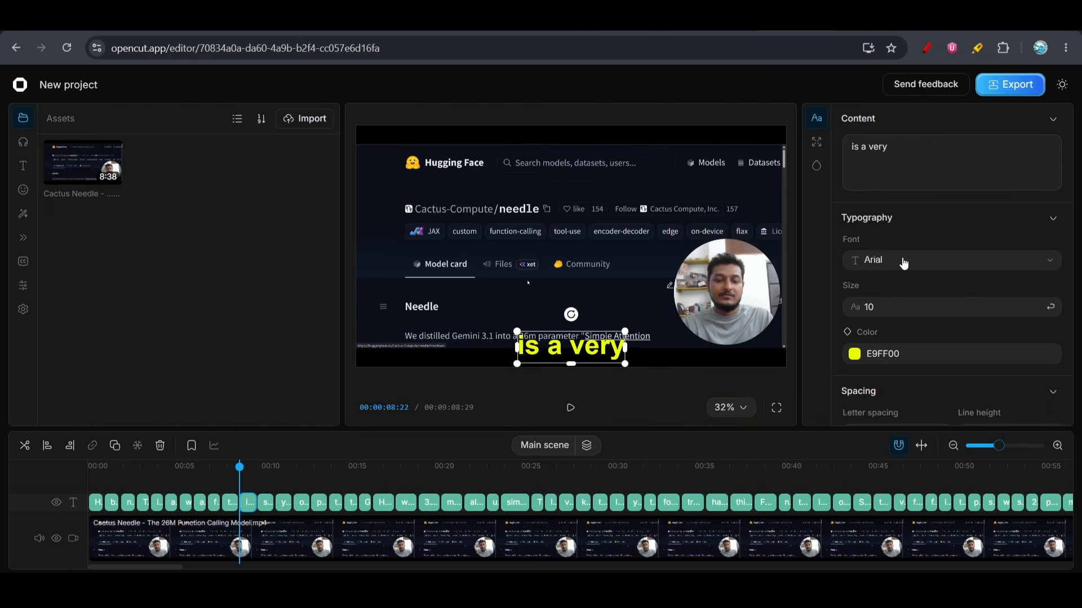
click(904, 261)
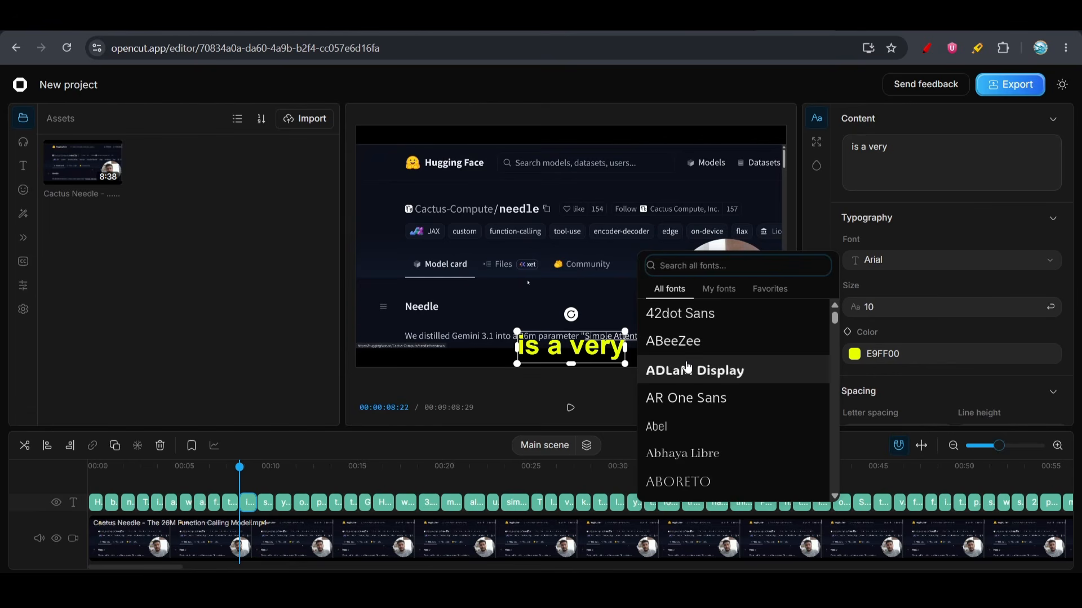
click(681, 399)
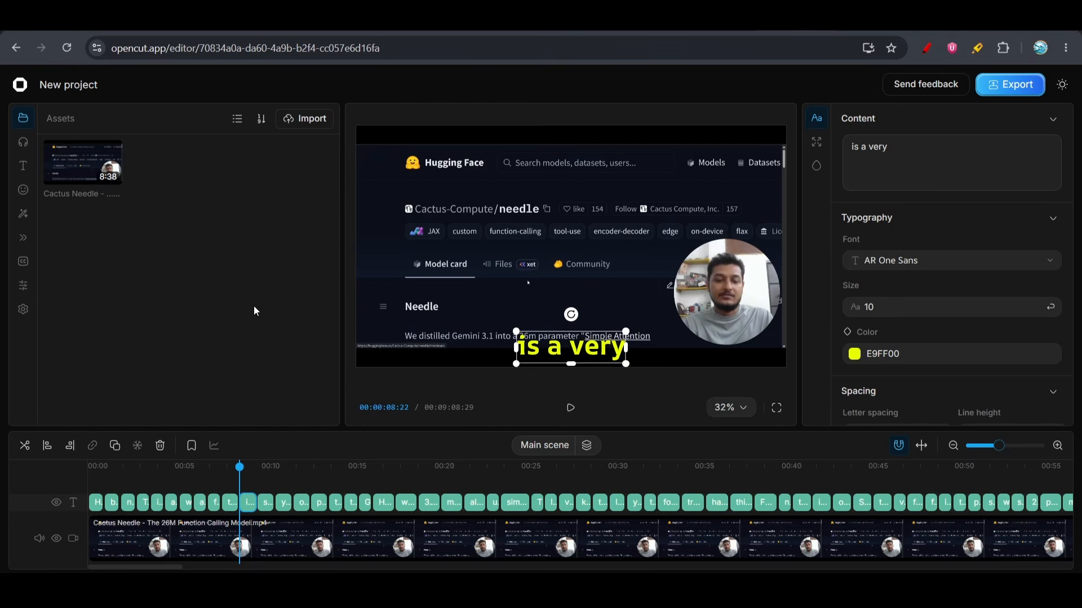
Show the text assets and examine the main video clip's blending and mask settings
click(27, 191)
click(22, 168)
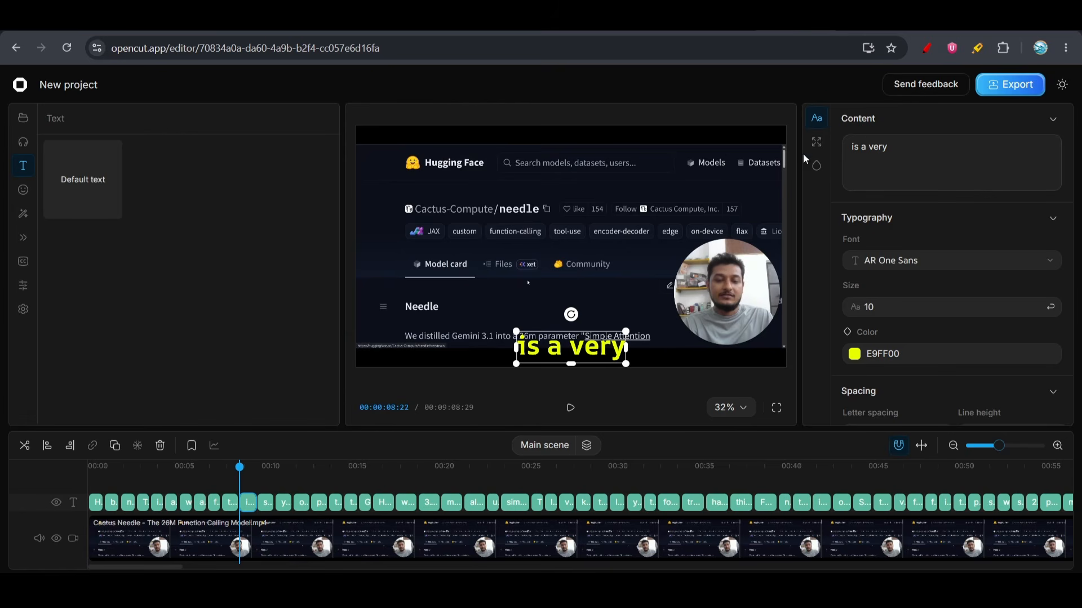
click(670, 194)
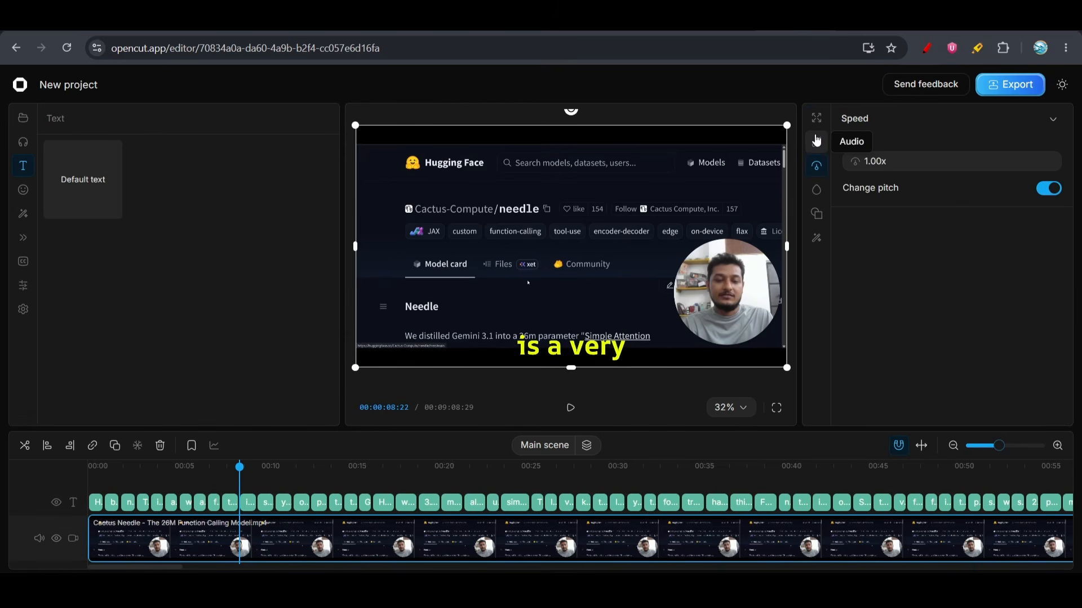
click(818, 192)
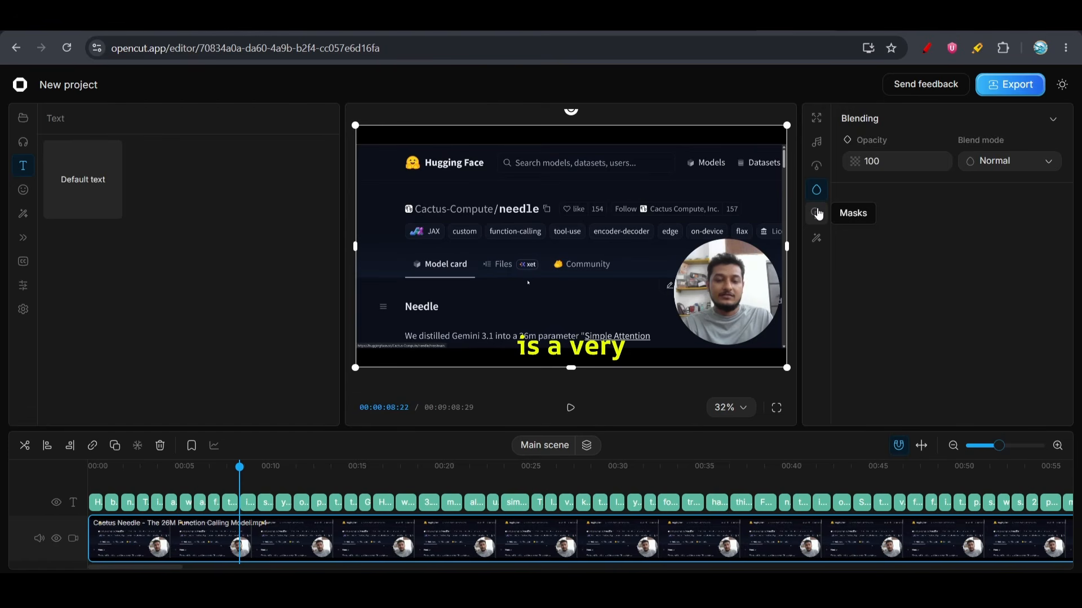
click(818, 214)
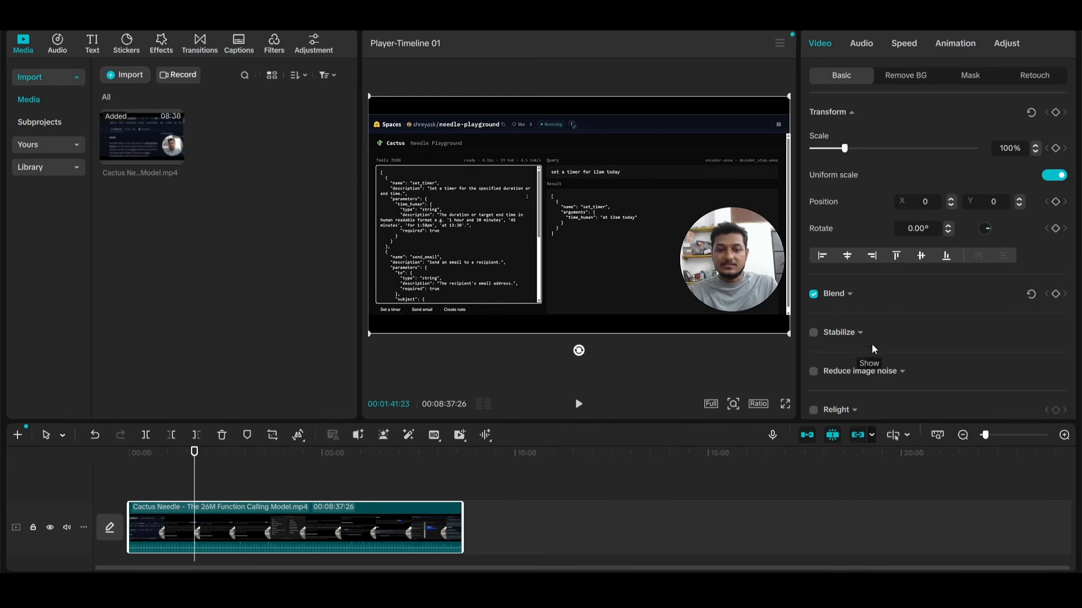
Switch to CapCut and examine the selected clip's basic video, audio, speed and animation settings
scroll(879, 365, down, 2)
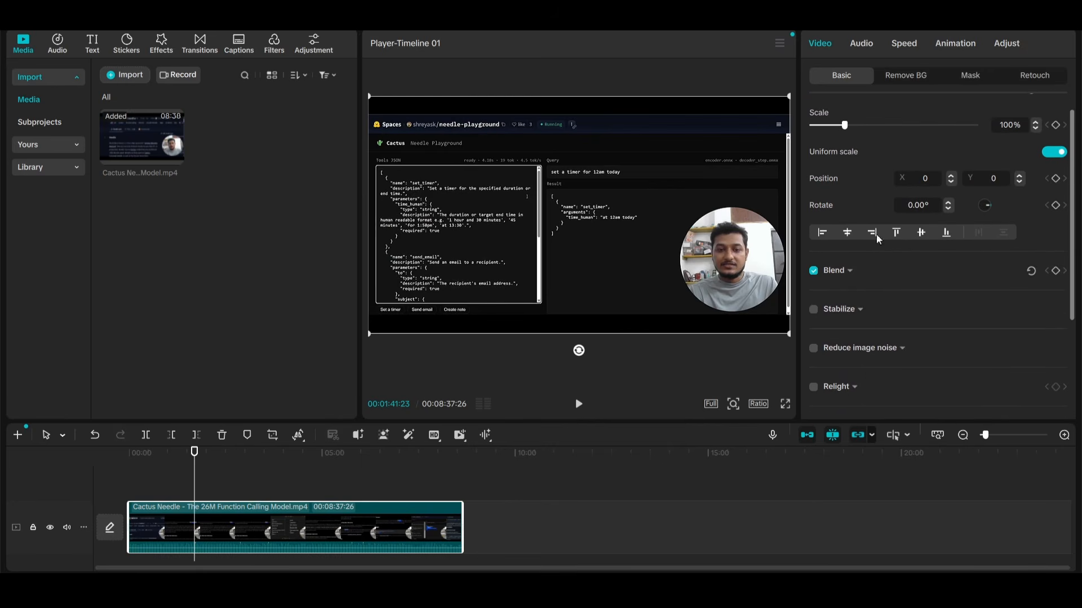
click(860, 44)
click(906, 48)
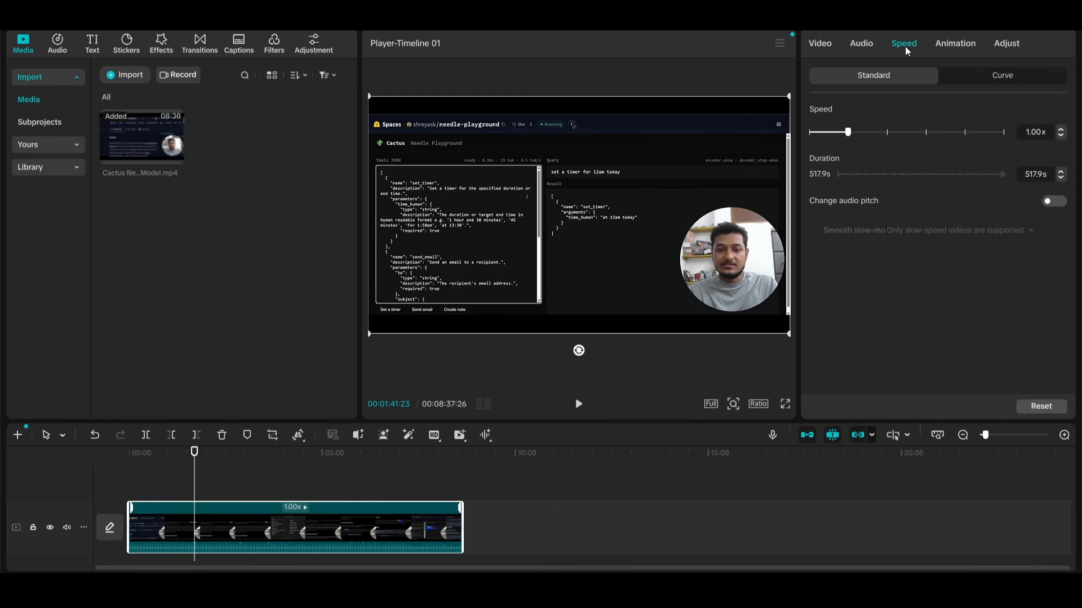
click(948, 48)
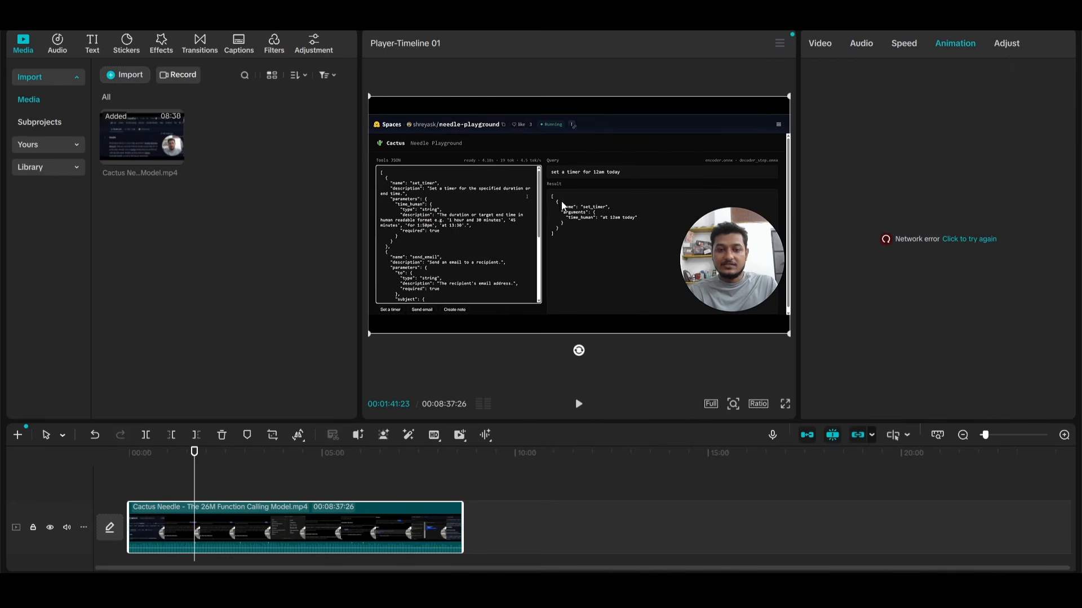
Browse the categories of the video effects library
click(161, 44)
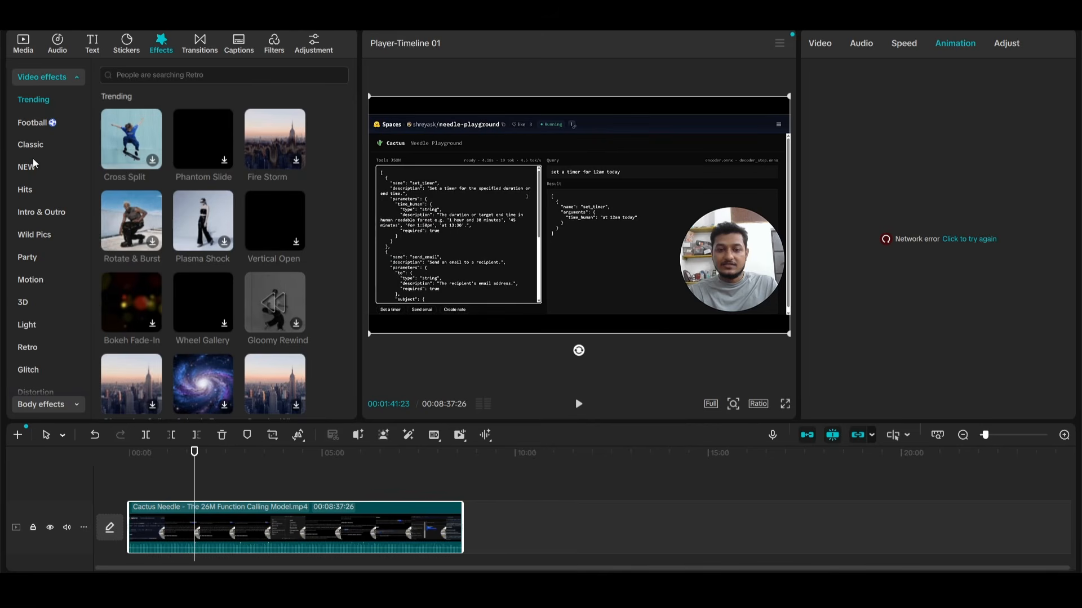
scroll(32, 325, down, 3)
scroll(31, 324, up, 3)
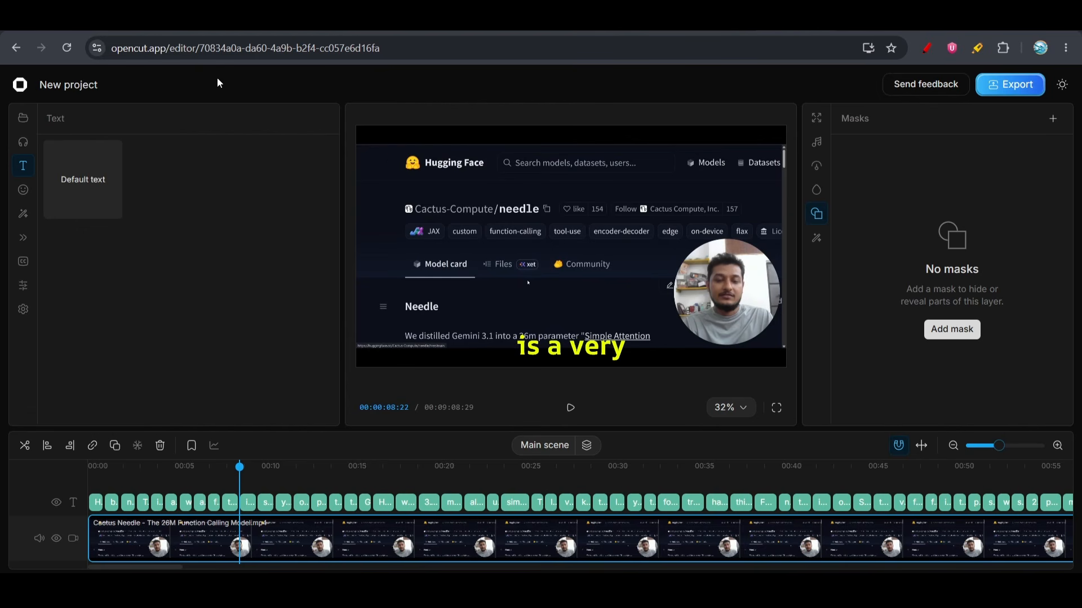
Switch to YouTube and look through the latest videos on the Codedigipt channel, enlarging the page for reading
click(735, 21)
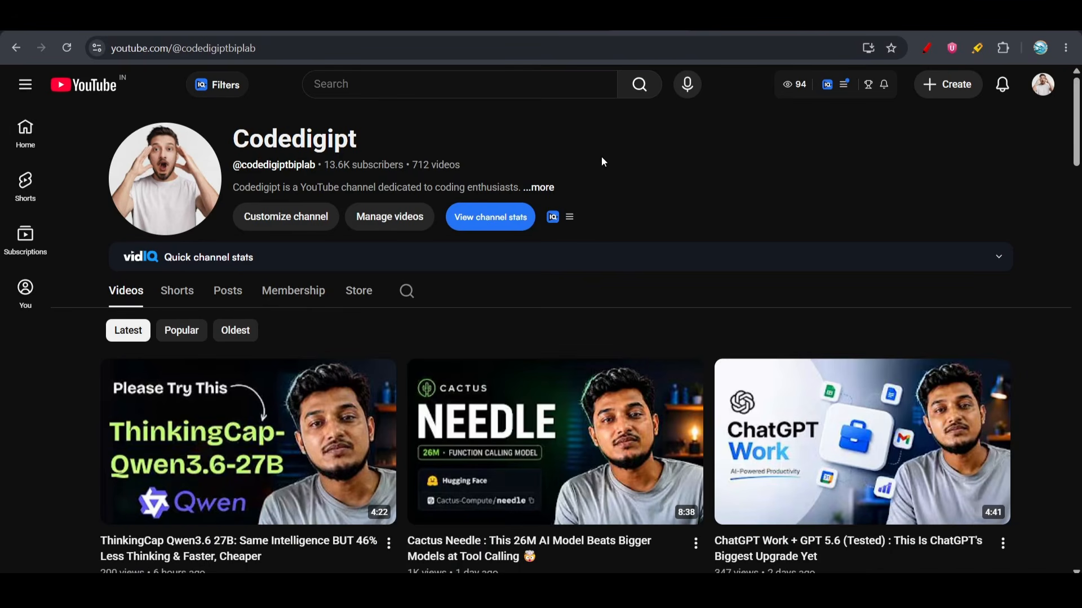
scroll(36, 431, down, 2)
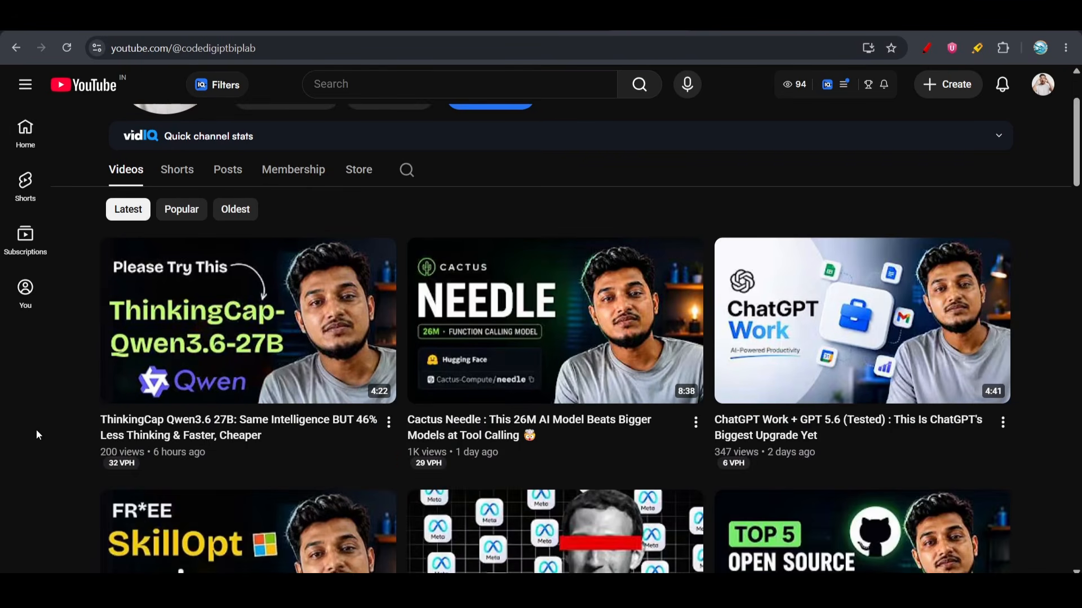
key(ctrl+plus)
key(ctrl+plus)
key(ctrl+plus)
key(ctrl+plus)
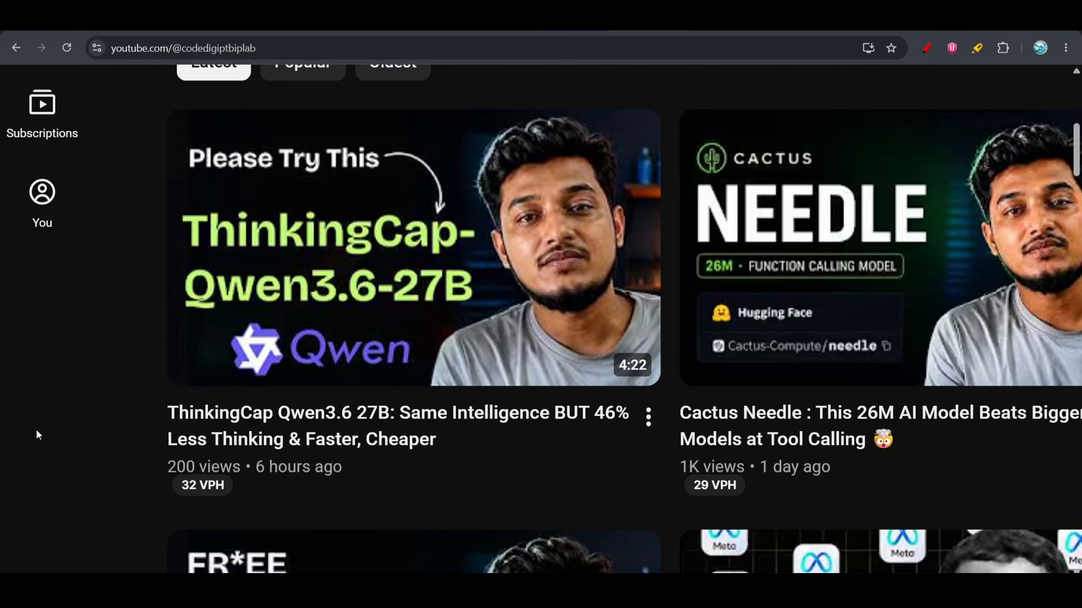
scroll(36, 430, down, 3)
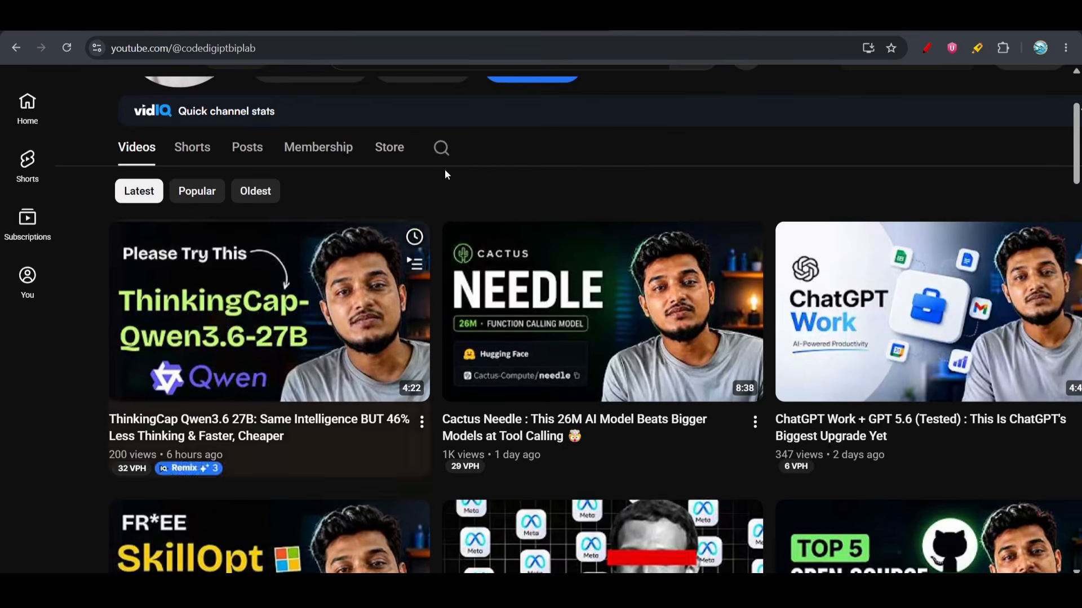
scroll(550, 164, up, 1)
scroll(552, 169, up, 2)
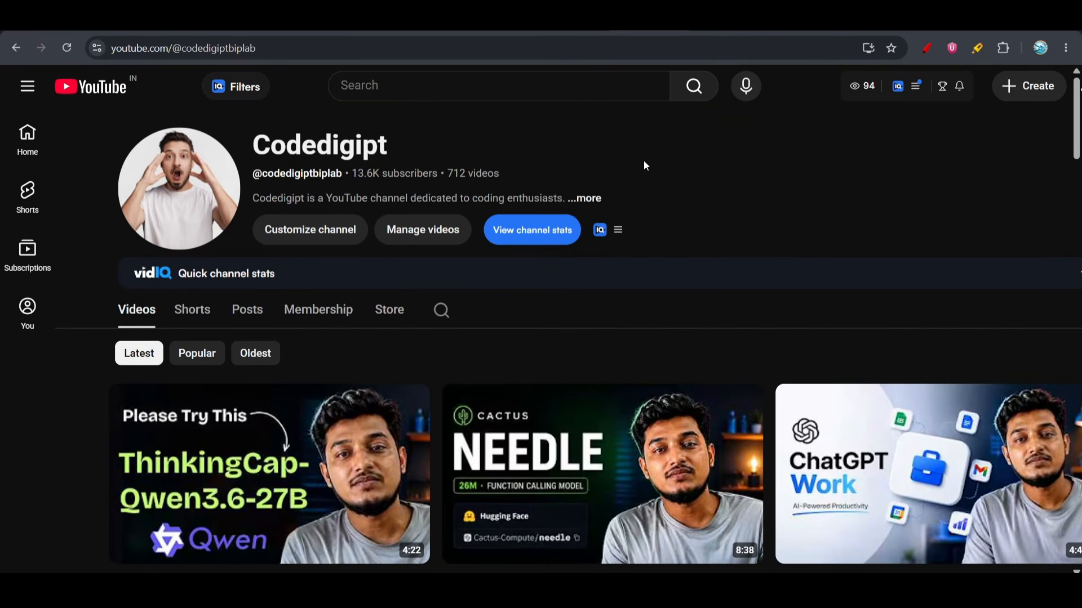